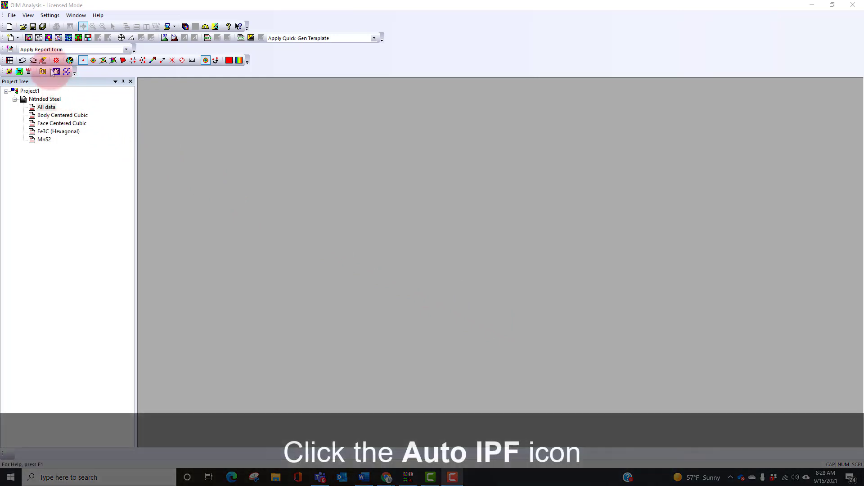
Generate the Auto IPF, Auto IQ and all EDS element maps for All data, and tile their windows.
left_click(29, 37)
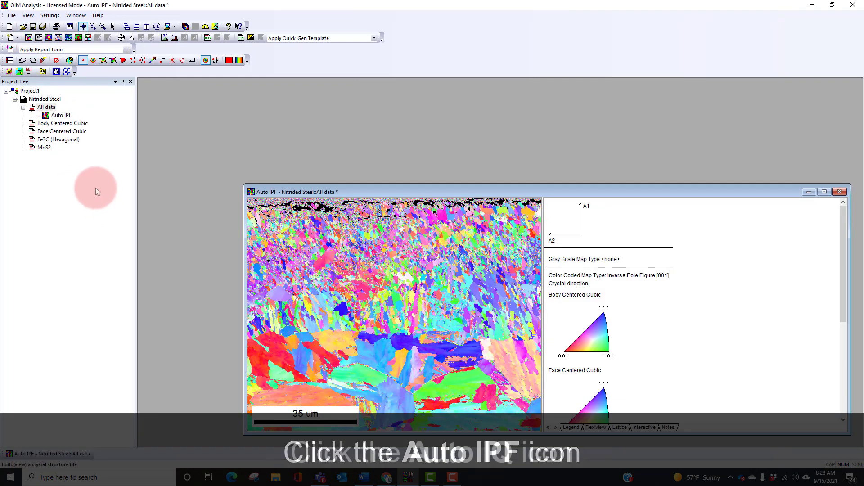
left_click(39, 37)
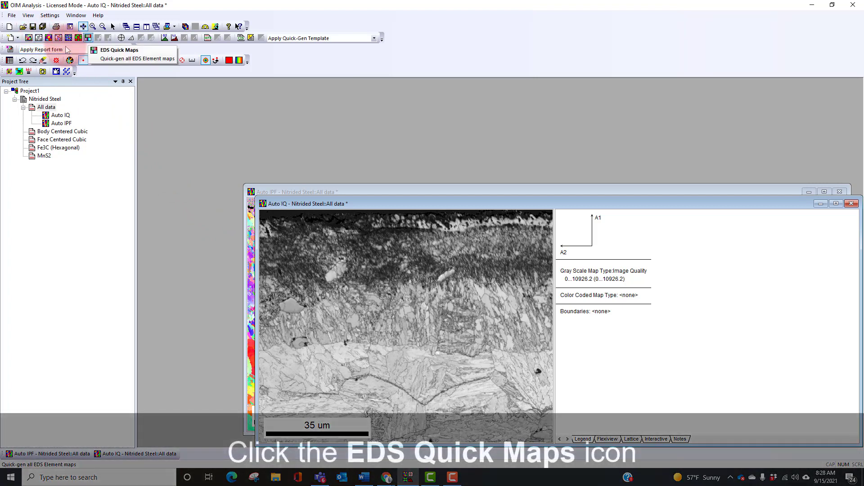
left_click(88, 38)
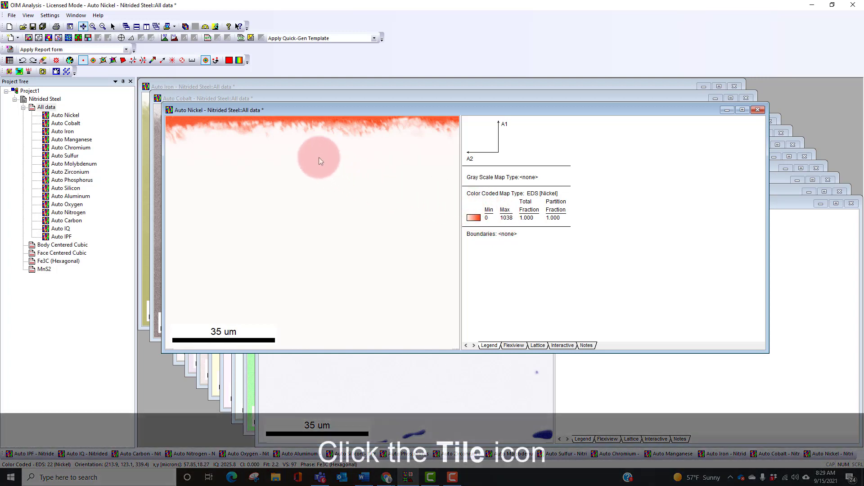
left_click(146, 27)
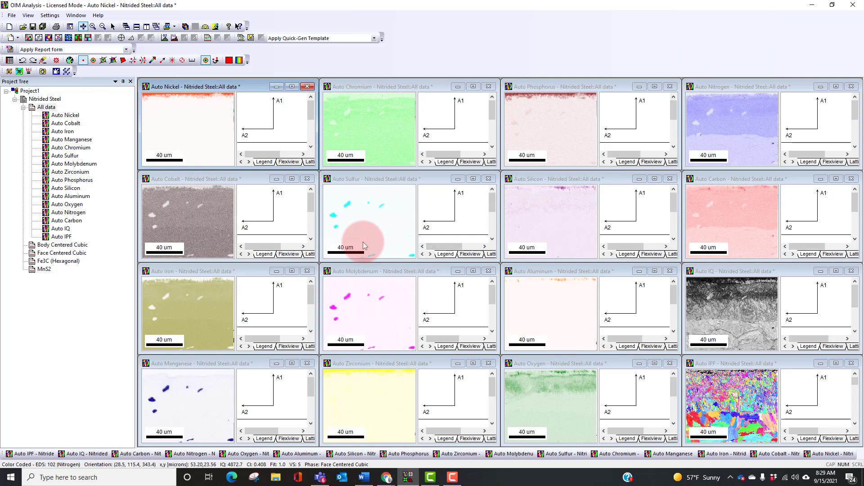
Maximize the nitrogen map and draw a vertical profile vector about 73 microns long from near its upper edge downward.
left_click(836, 87)
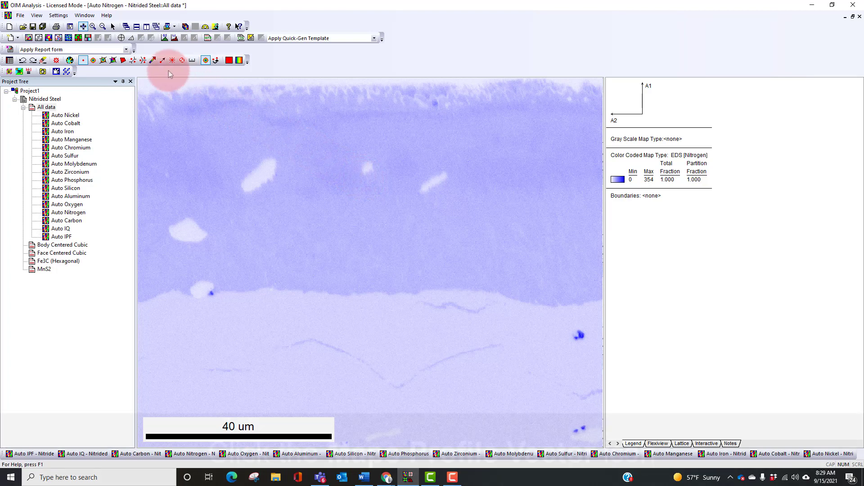
left_click(152, 61)
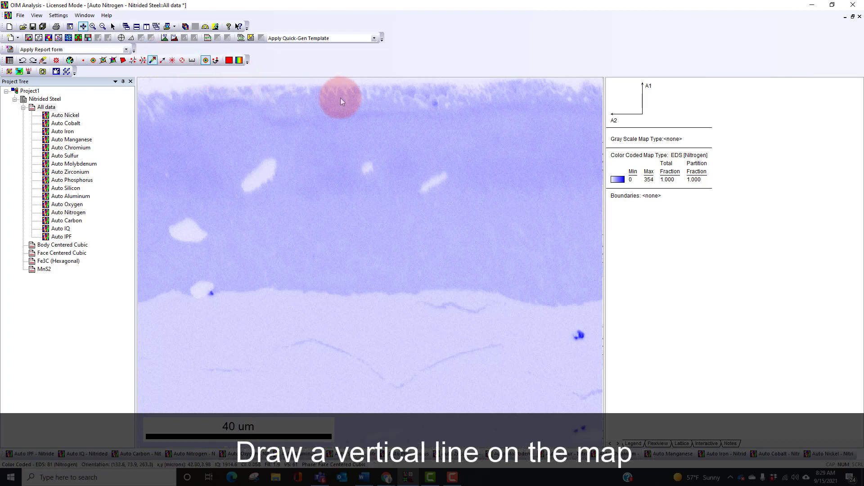
mouse_move(340, 98)
left_mouse_down()
mouse_move(350, 434)
mouse_move(341, 437)
left_mouse_up()
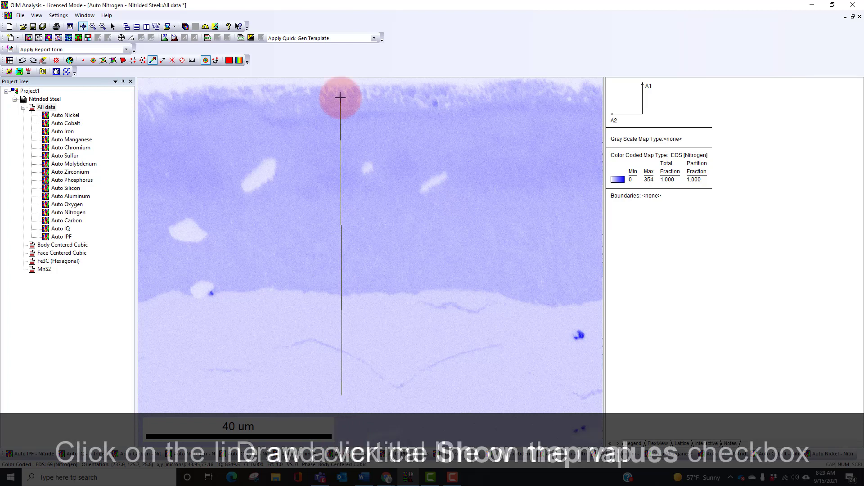
Chart only the map values along the profile line, using EDS average value in first range and excluding both misorientation plots.
left_click(341, 434)
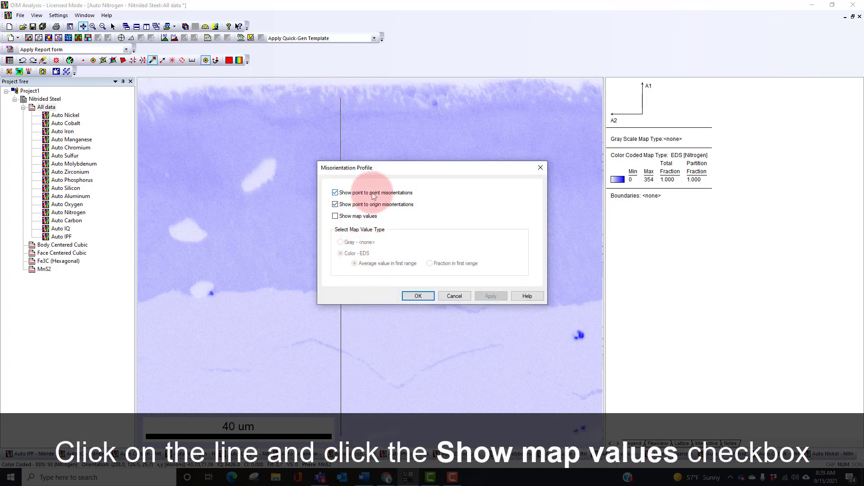
left_click(335, 193)
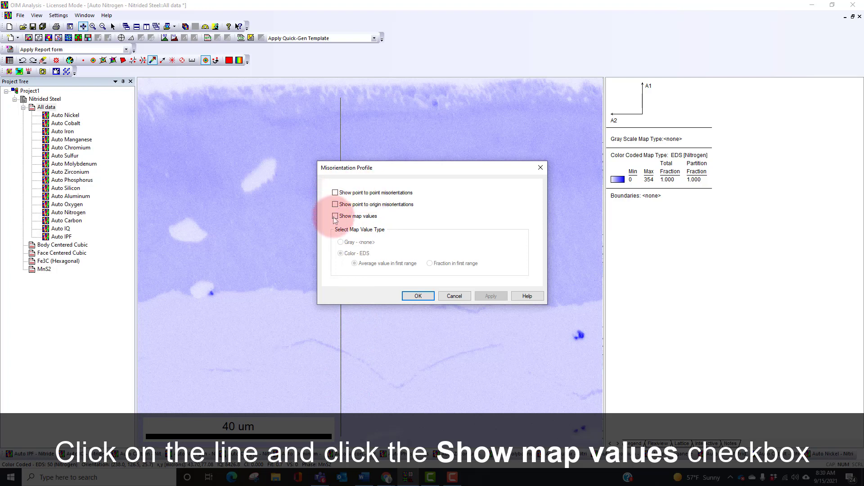
left_click(335, 216)
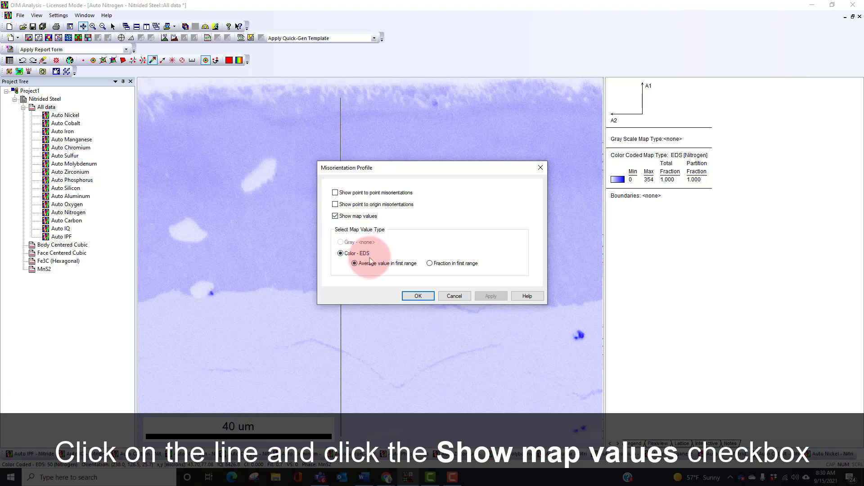
left_click(418, 296)
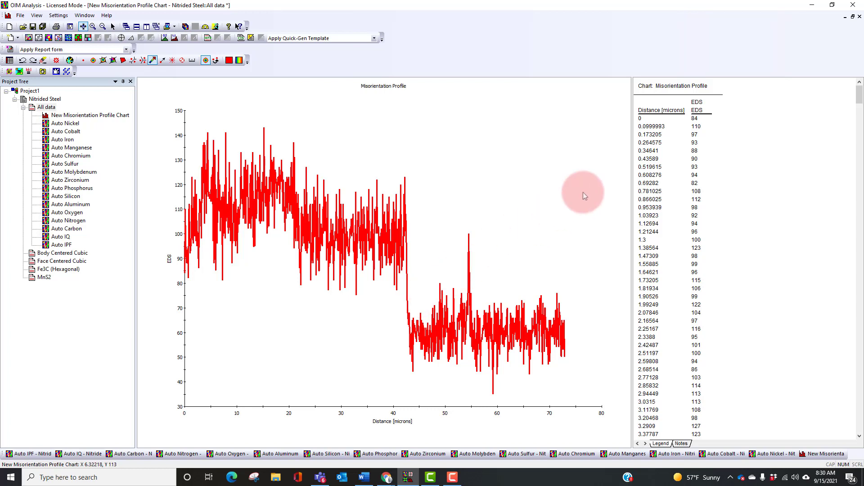
Minimize the profile chart, return to the maximized nitrogen map and set the profile vector width to 5.
left_click(853, 18)
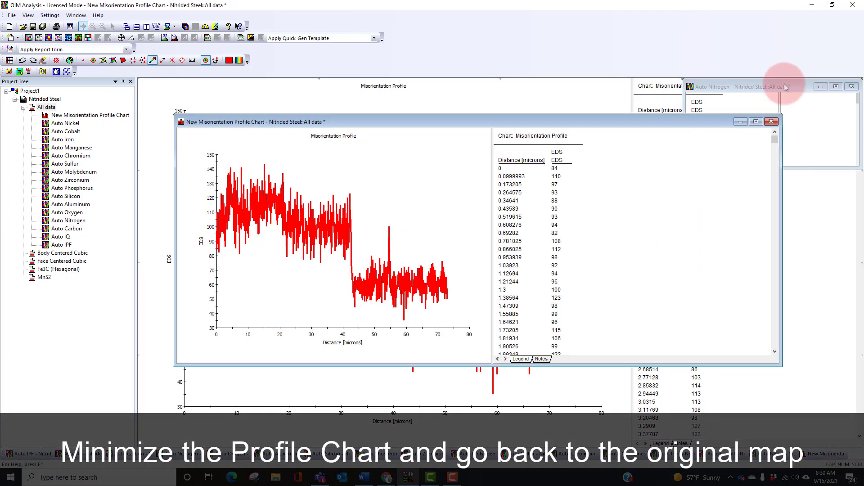
left_click(740, 122)
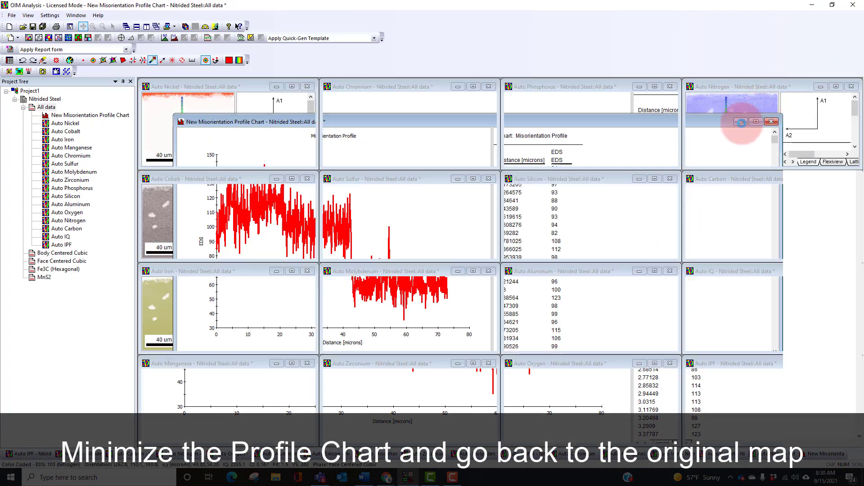
left_click(836, 86)
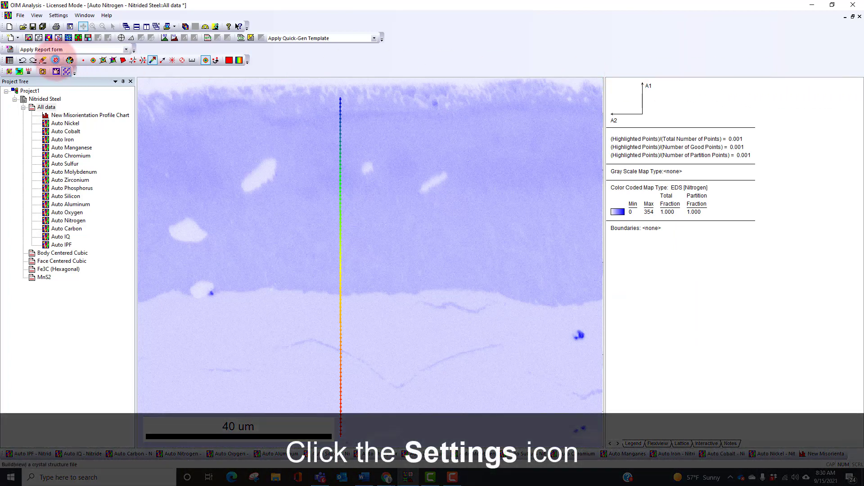
left_click(56, 60)
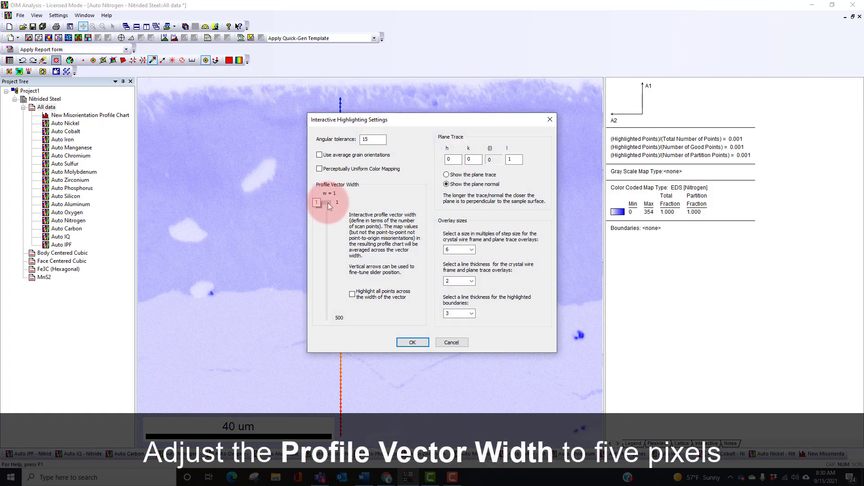
left_click(413, 342)
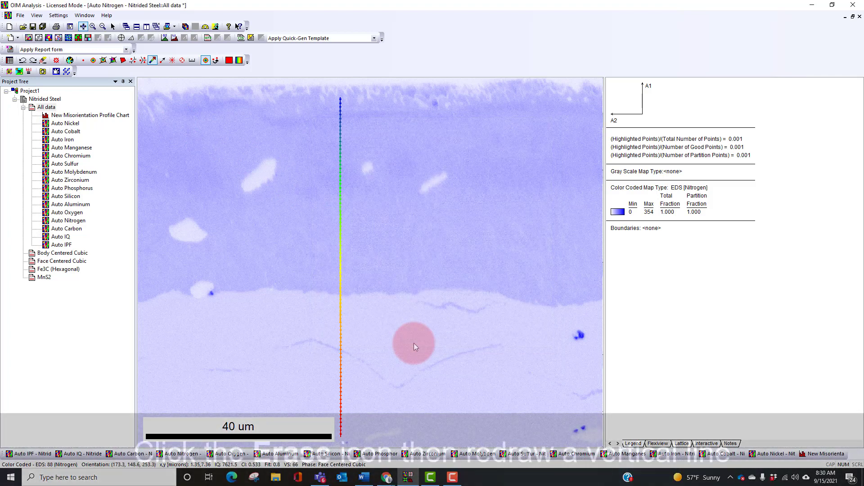
Erase the profile line, redraw it vertically about 75 microns long on the nitrogen map, and chart only its map values.
left_click(43, 60)
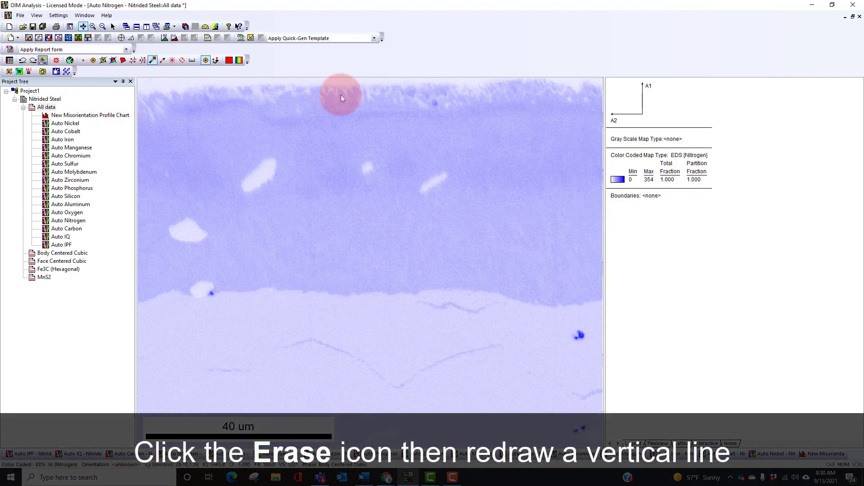
left_click_drag(341, 94, 342, 439)
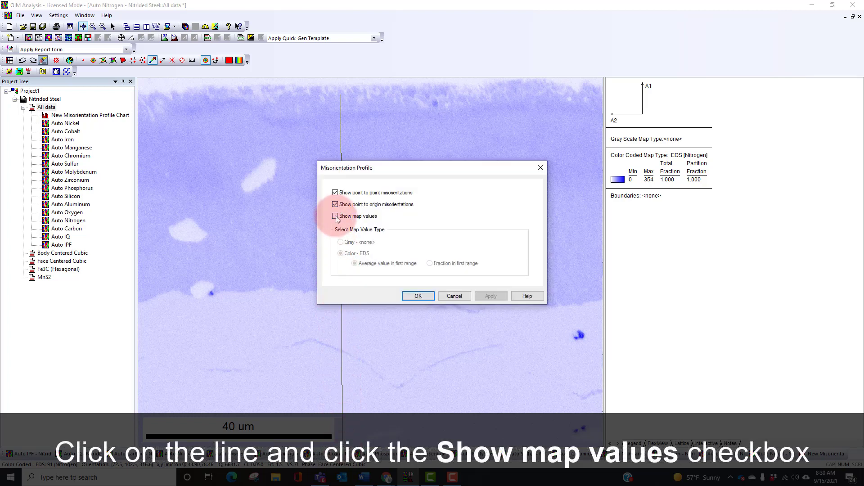
left_click(335, 216)
left_click(417, 296)
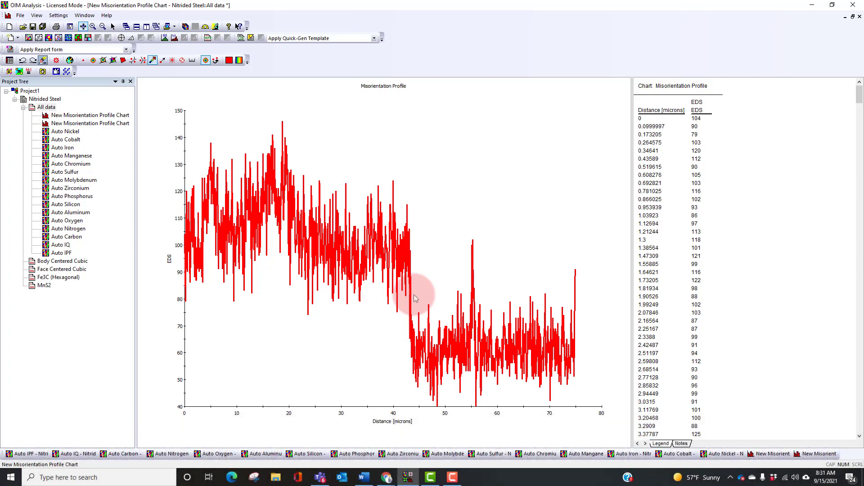
Close the second profile chart's window and bring the nitrogen map back to full size.
left_click(852, 17)
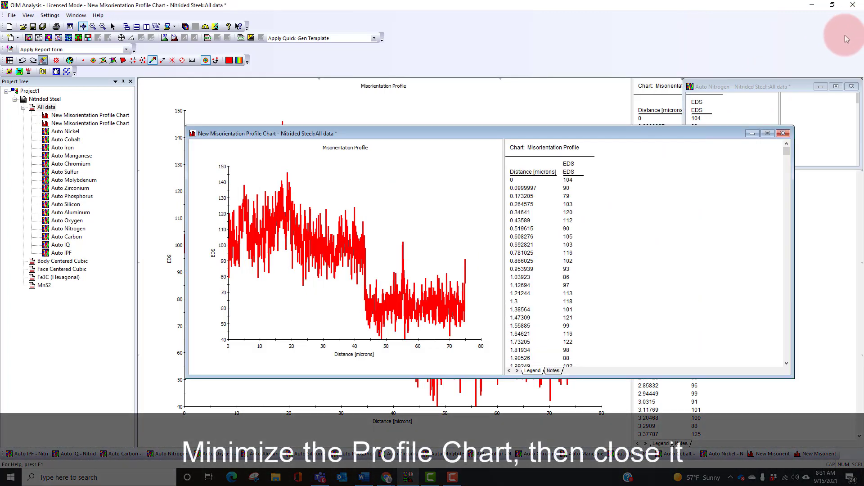
left_click(785, 137)
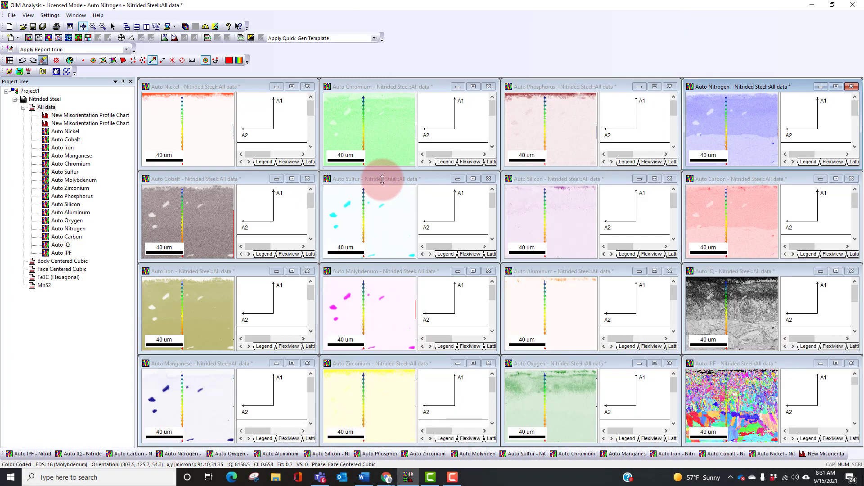
left_click(836, 87)
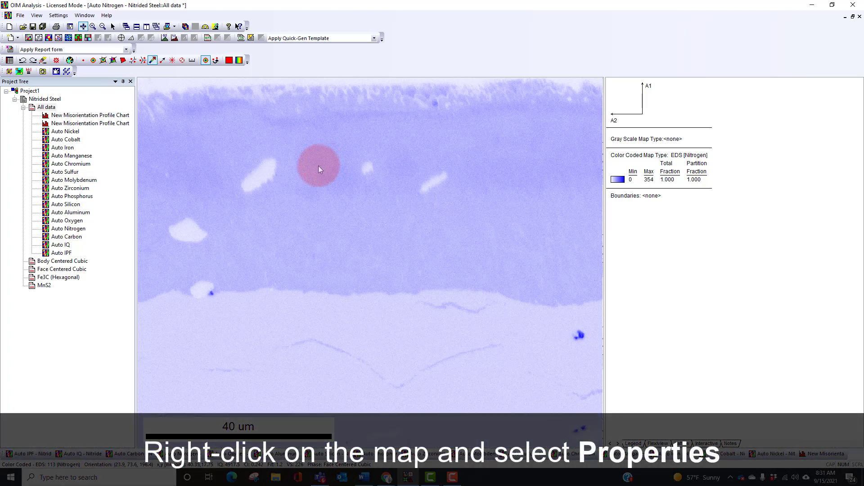
Apply the standard Rainbow color gradient to the nitrogen map's EDS color coding, keeping Nitrogen as the element.
right_click(318, 166)
left_click(347, 172)
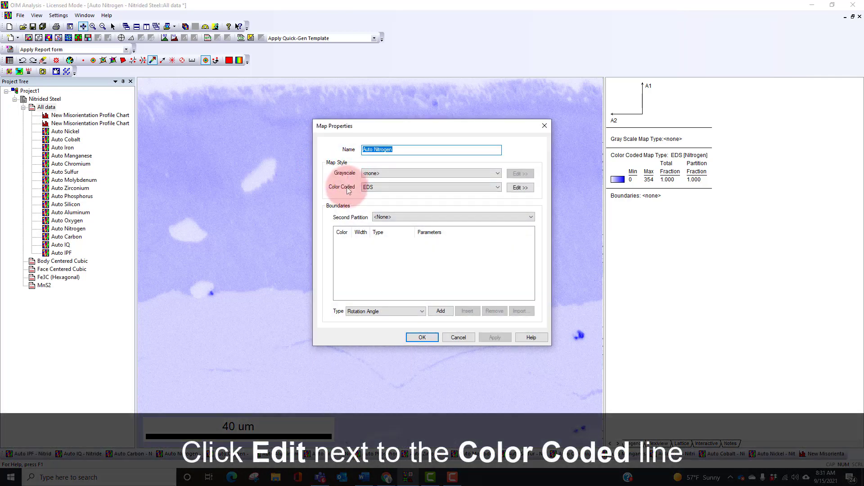
left_click(520, 187)
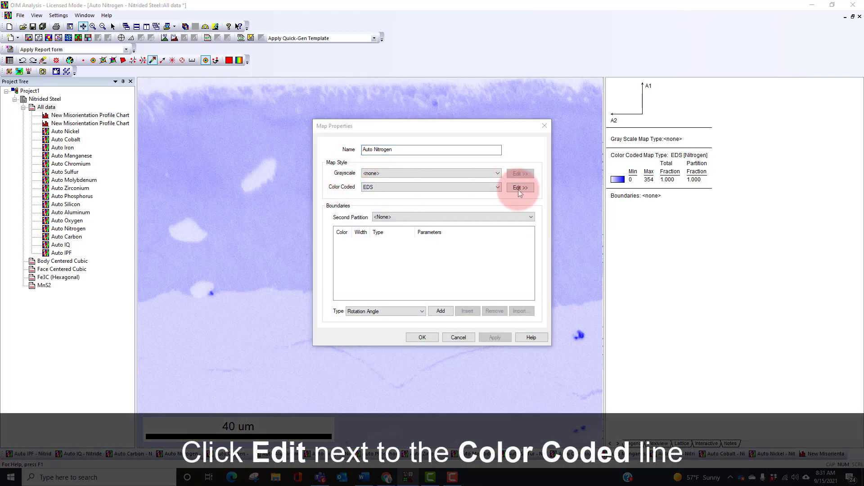
left_click(407, 157)
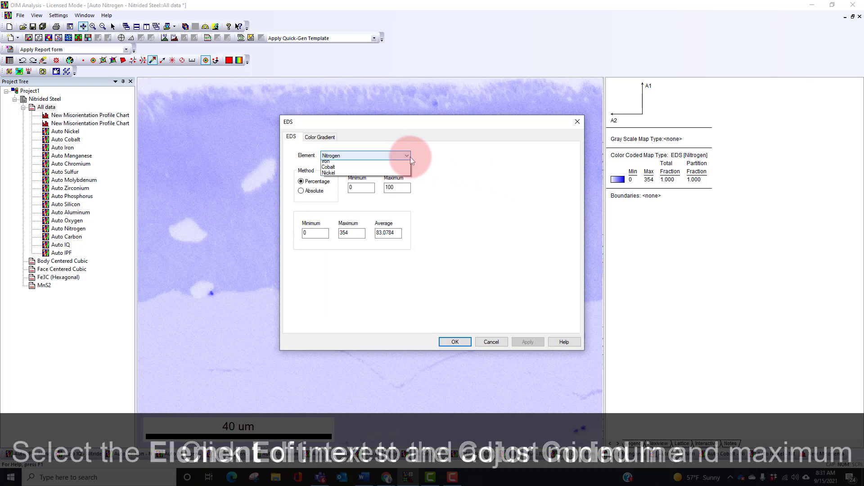
left_click(440, 158)
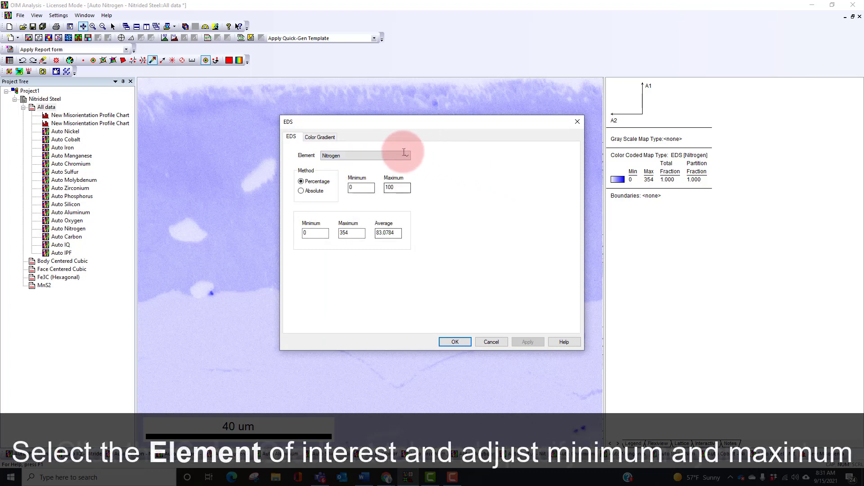
left_click(324, 138)
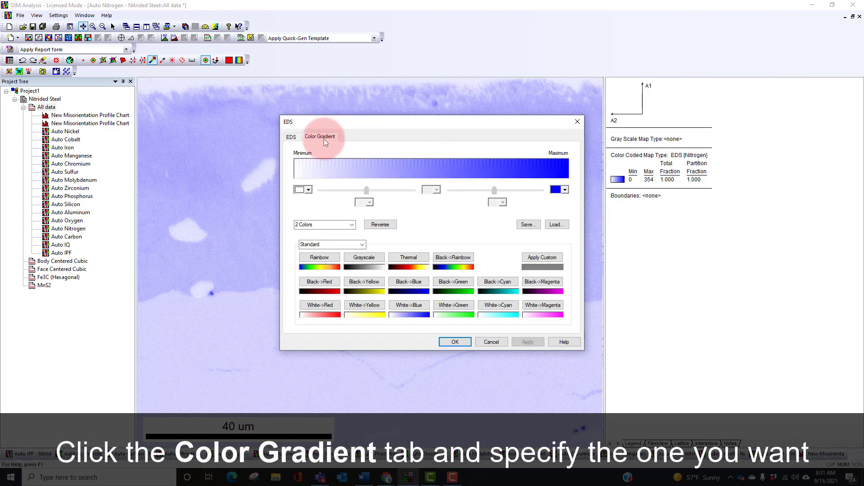
left_click(320, 258)
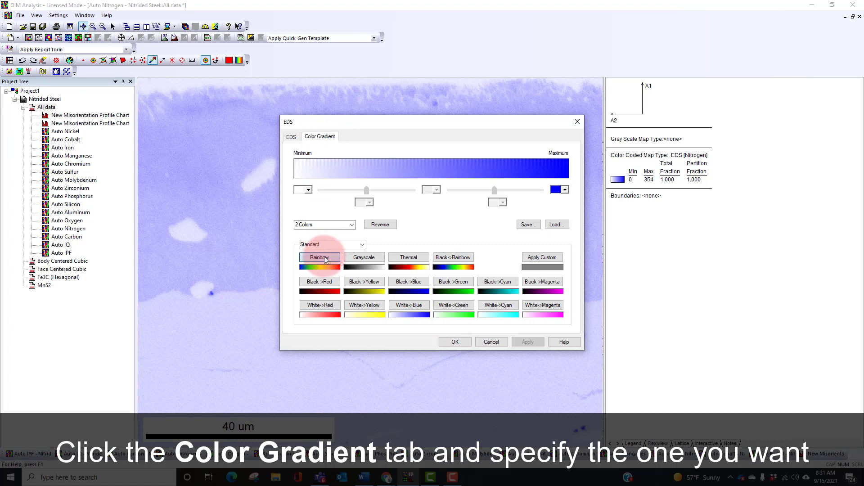
left_click(452, 343)
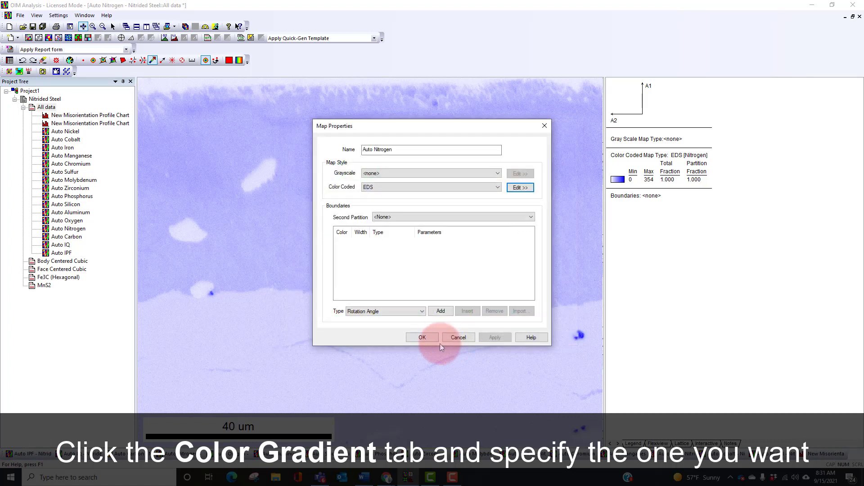
left_click(422, 338)
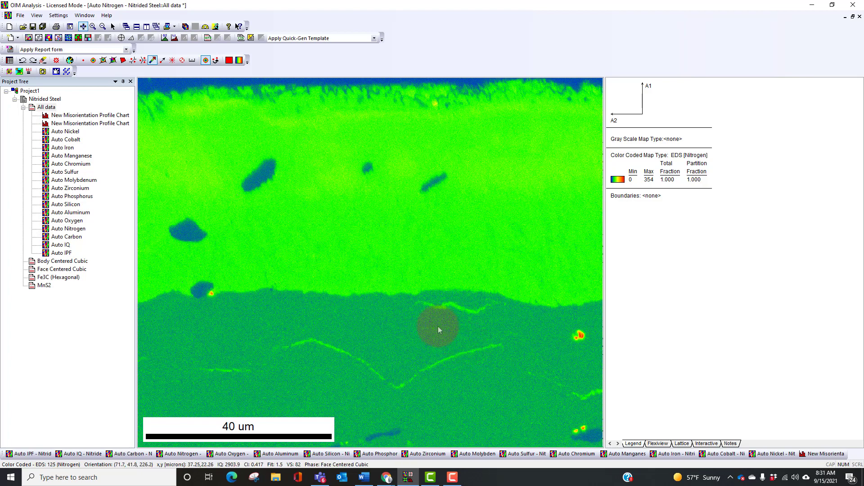
Start a new map for All data with grayscale set to none and color coding set to EDS Blended Color.
right_click(47, 107)
mouse_move(104, 115)
left_click(158, 115)
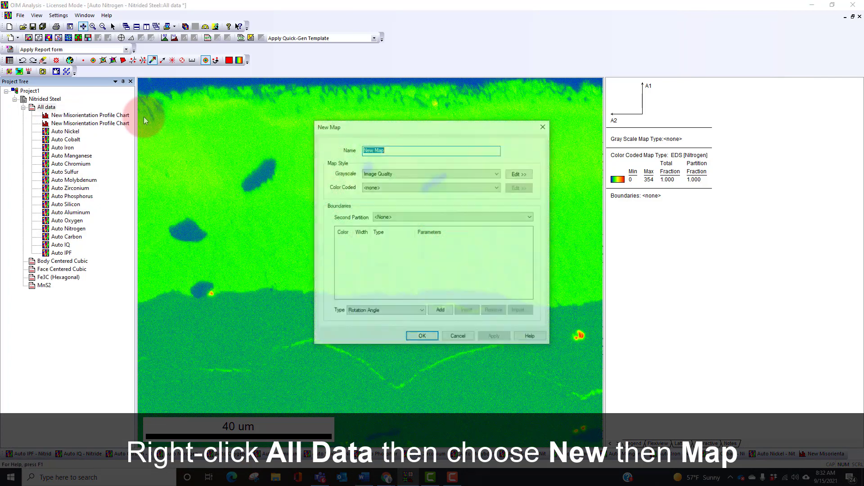
left_click(440, 173)
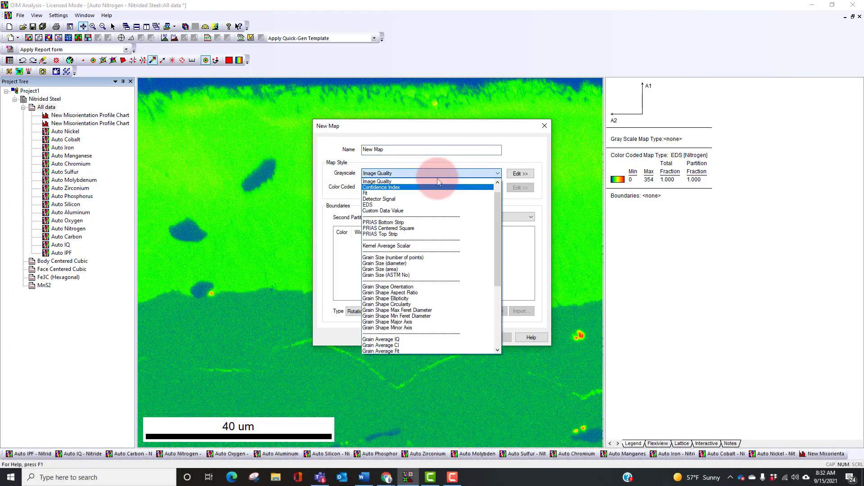
left_click(416, 219)
left_click(462, 186)
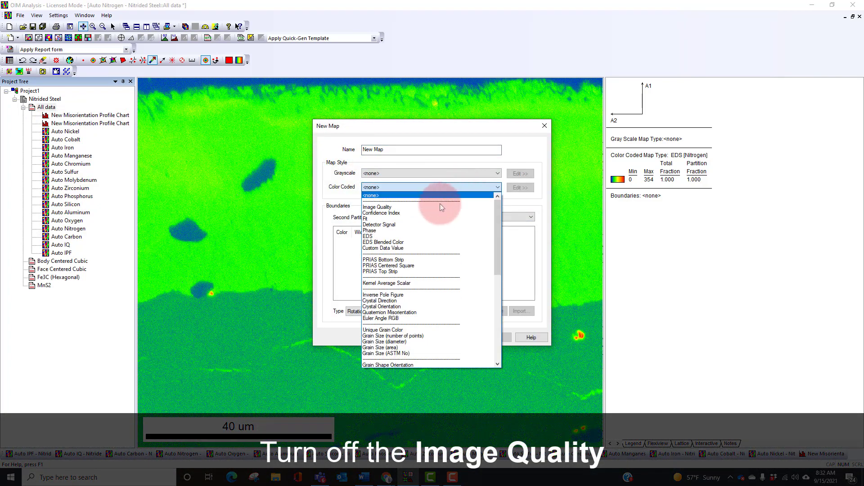
left_click(394, 243)
Assign Iron to red, Nitrogen to green and Manganese to blue in the blended color settings, and create the map.
left_click(518, 188)
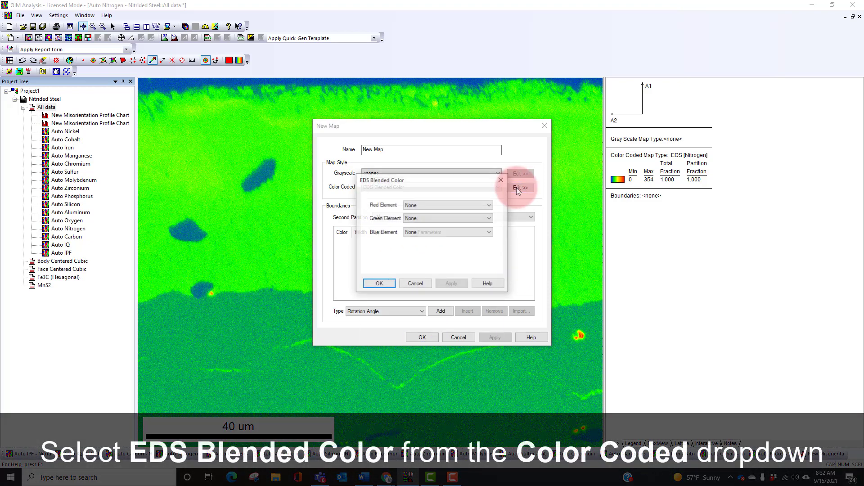
left_click(489, 206)
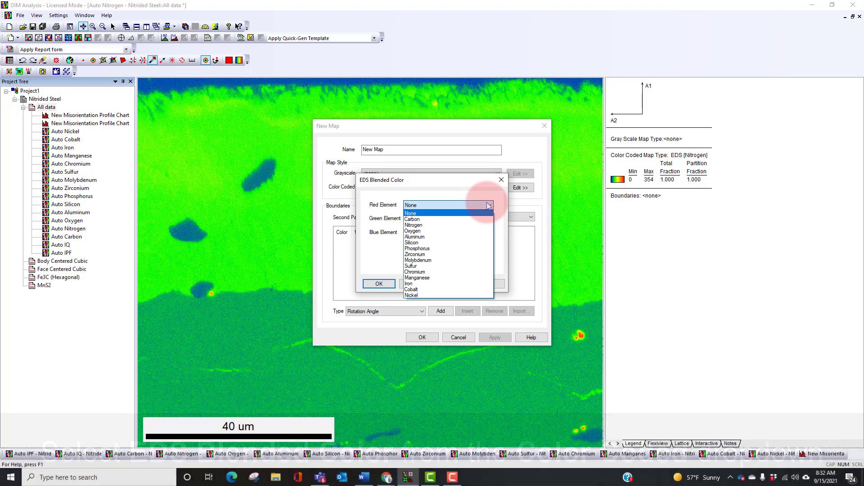
left_click(418, 284)
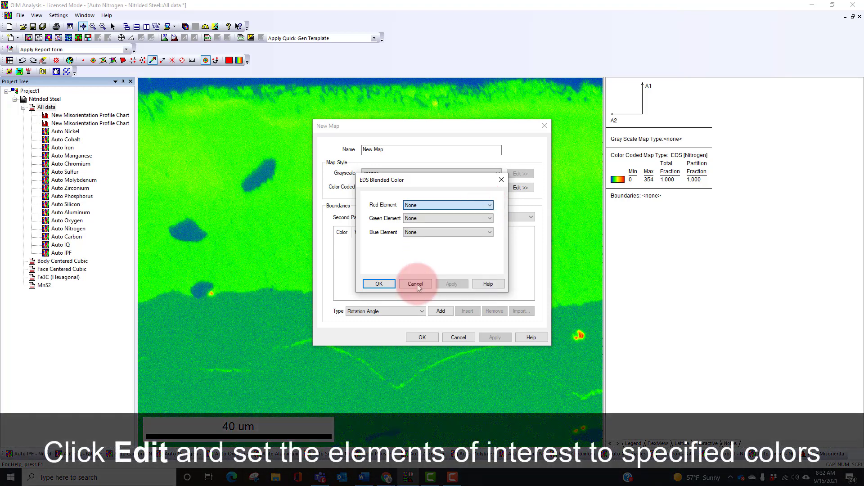
left_click(483, 220)
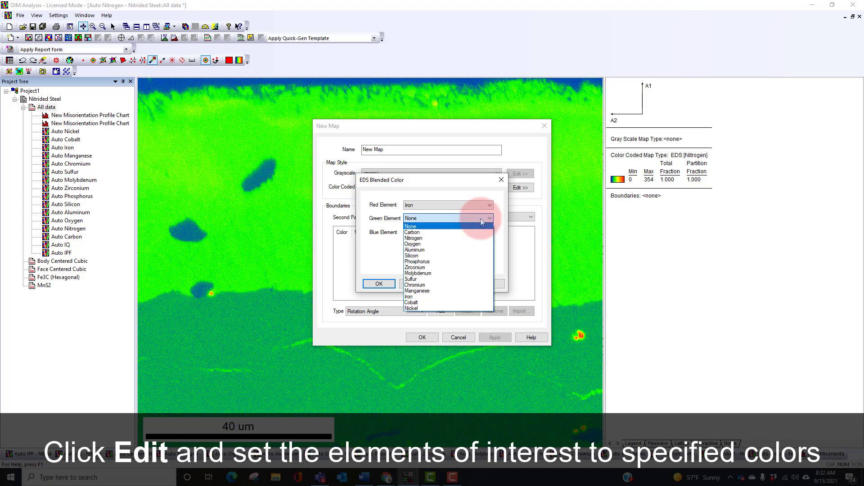
left_click(416, 239)
left_click(447, 232)
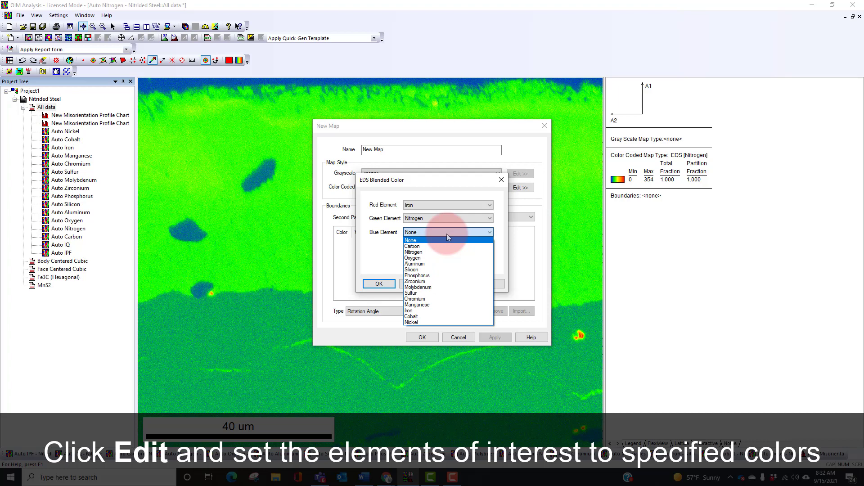
left_click(418, 304)
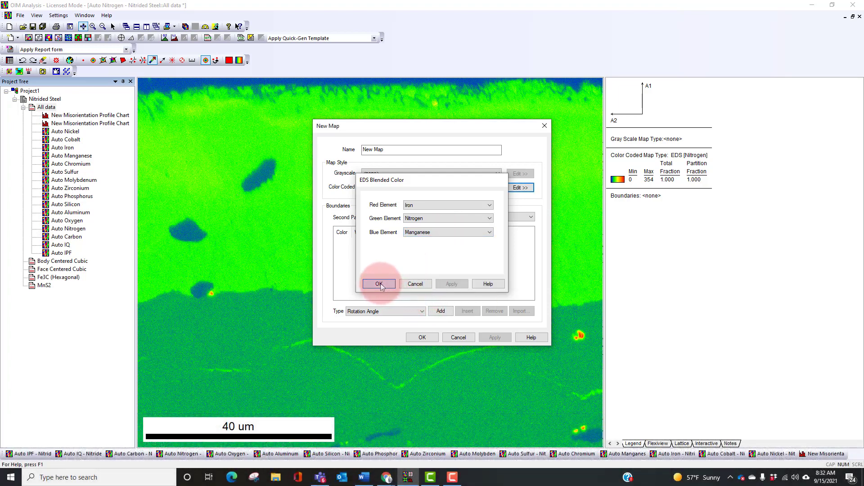
left_click(379, 284)
left_click(422, 338)
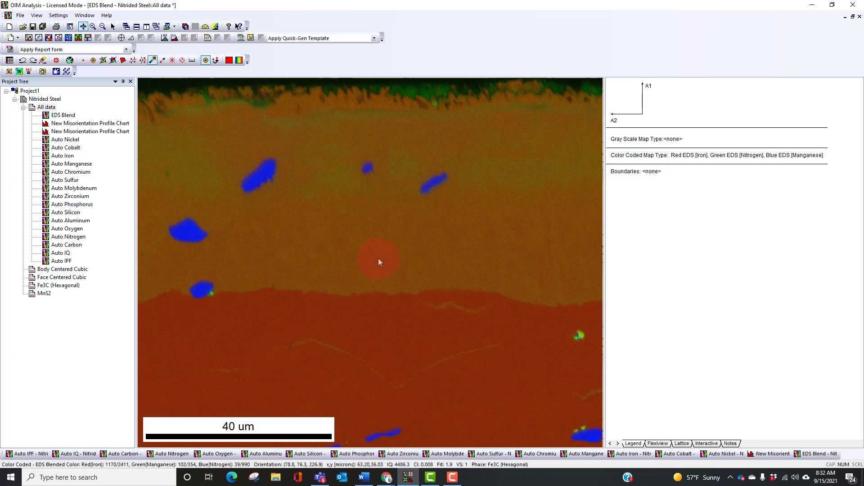
Set the EDS Blend map's grayscale component to Image Quality, keeping the EDS Blended Color coding.
right_click(339, 160)
left_click(368, 167)
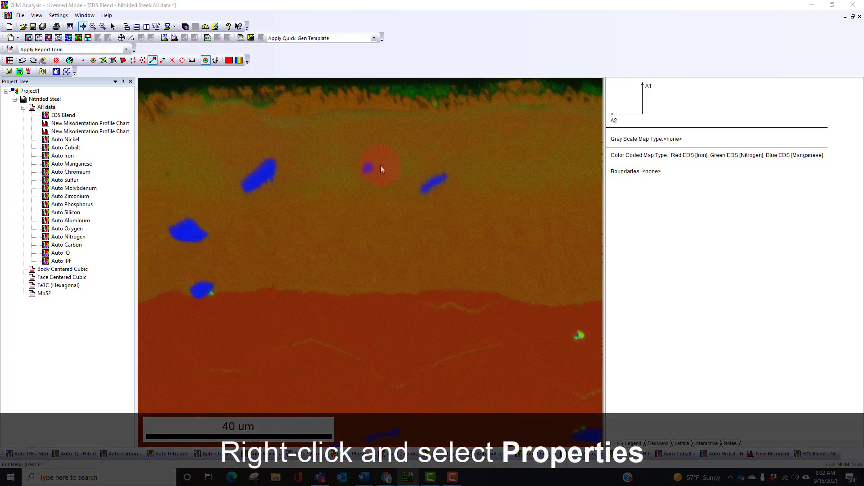
left_click(498, 174)
scroll(498, 175, "up", 5)
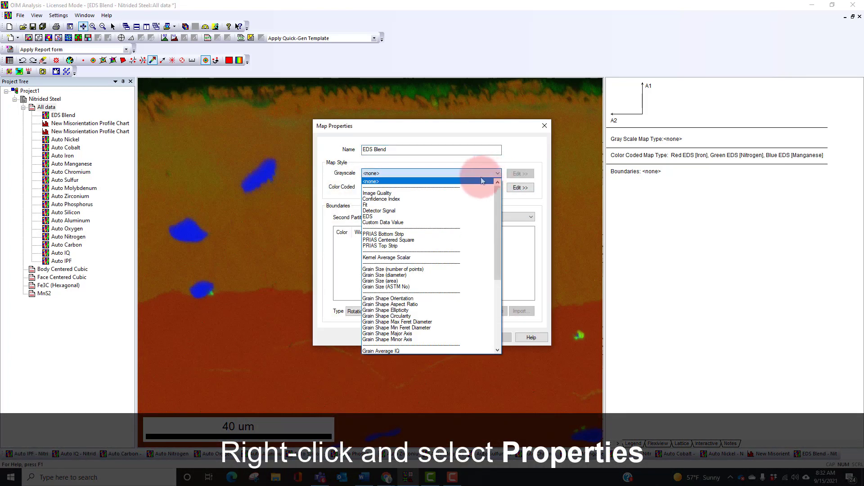
left_click(413, 196)
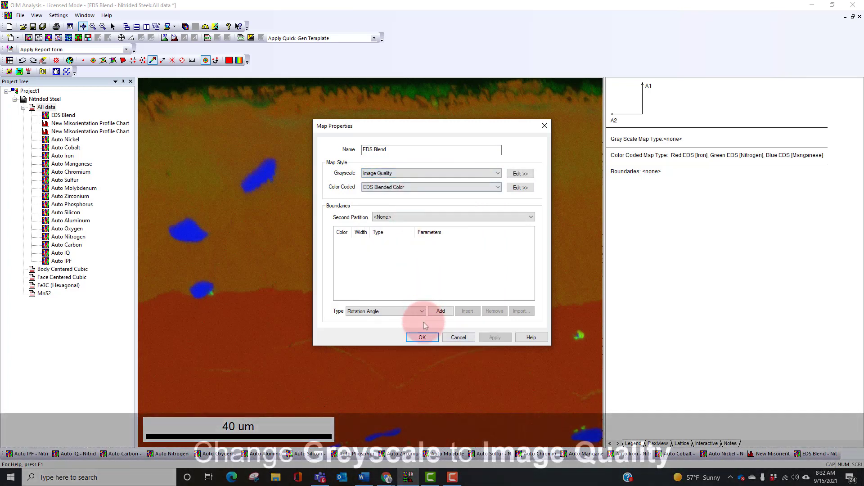
left_click(423, 337)
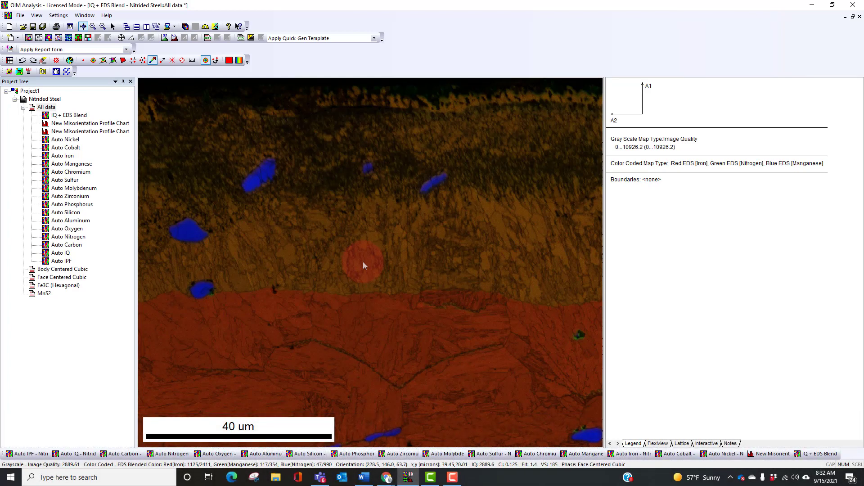
Copy the IQ + EDS Blend map and paste the duplicate into the All data partition.
right_click(75, 115)
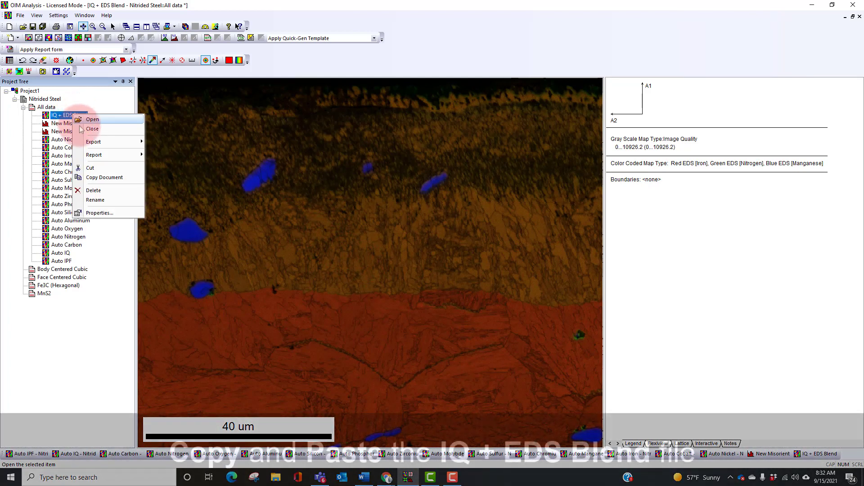
left_click(105, 177)
right_click(46, 107)
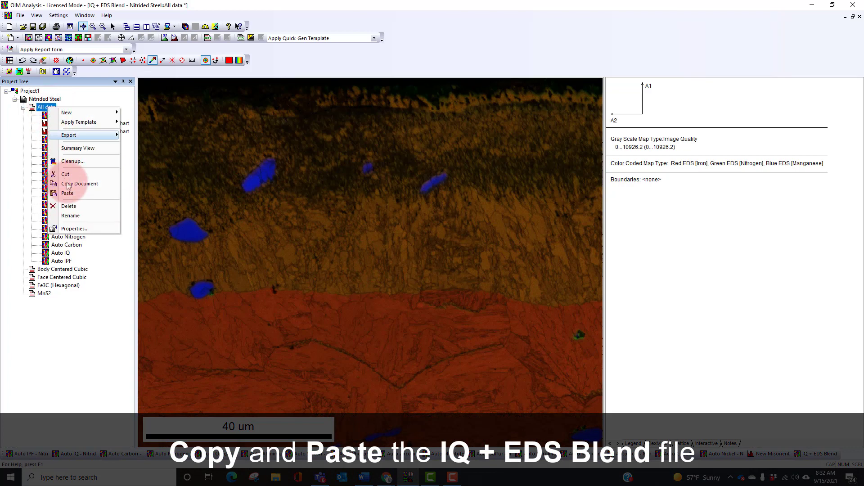
left_click(67, 193)
Set the duplicated blend map's grayscale to PRIAS Centered Square and open that map.
right_click(65, 116)
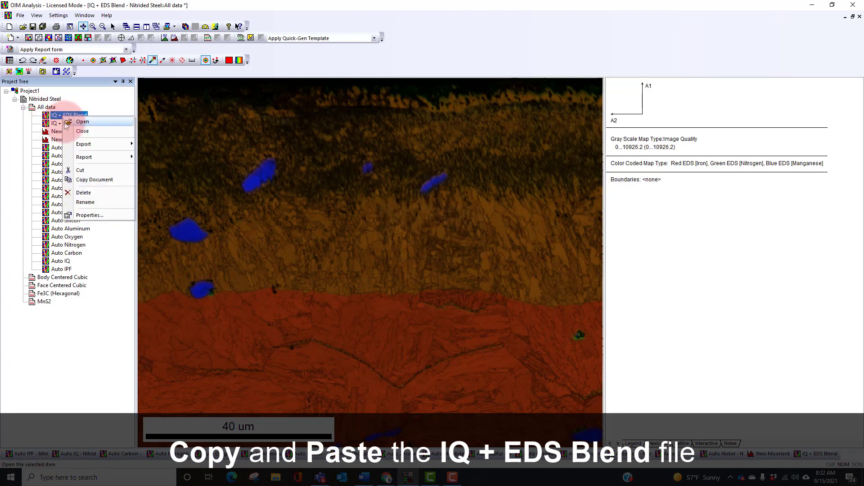
left_click(97, 215)
left_click(388, 174)
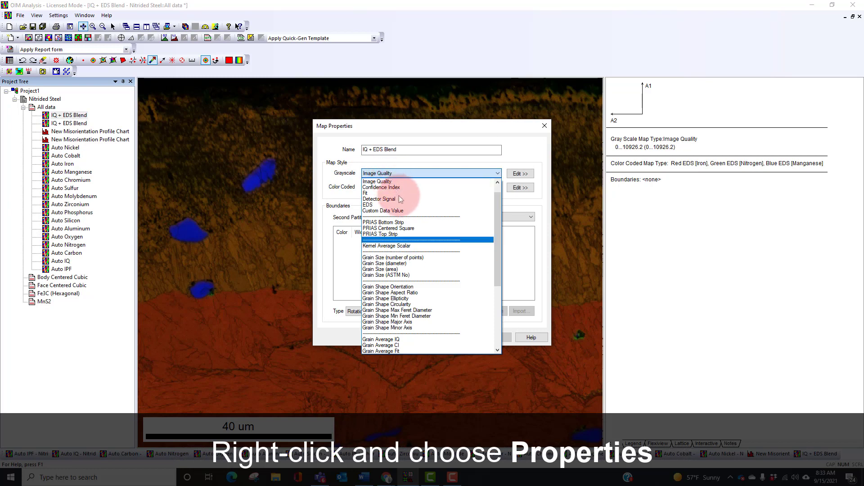
left_click(418, 229)
left_click(423, 337)
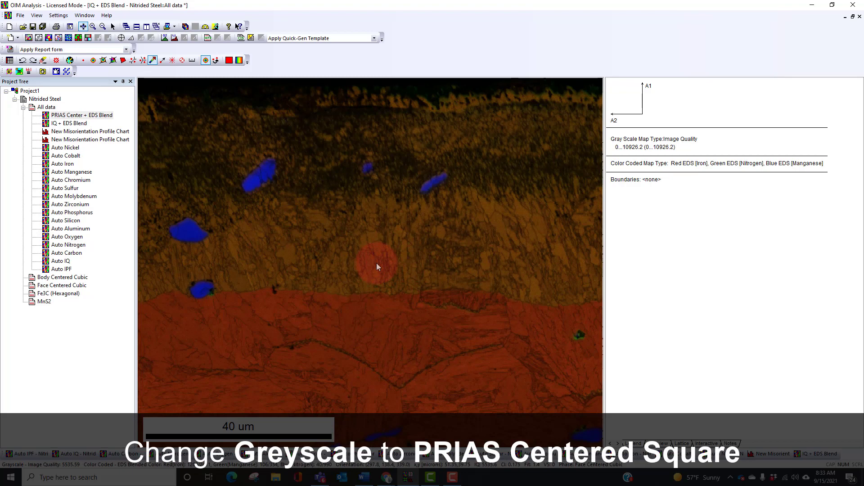
double_click(100, 116)
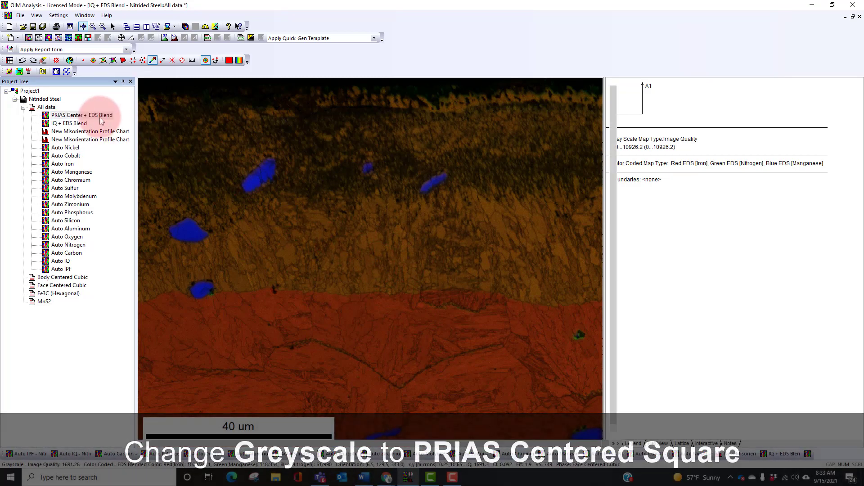